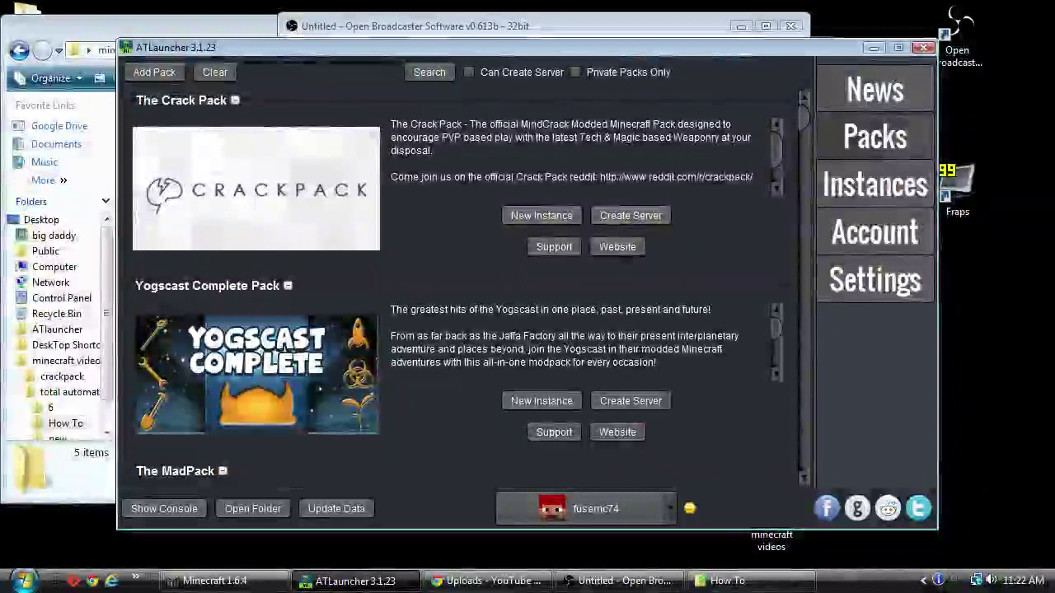
Start a server install of The Crack Pack at version 1.1.0.0-TCP
{"action": "left_click", "coordinate": [631, 215]}
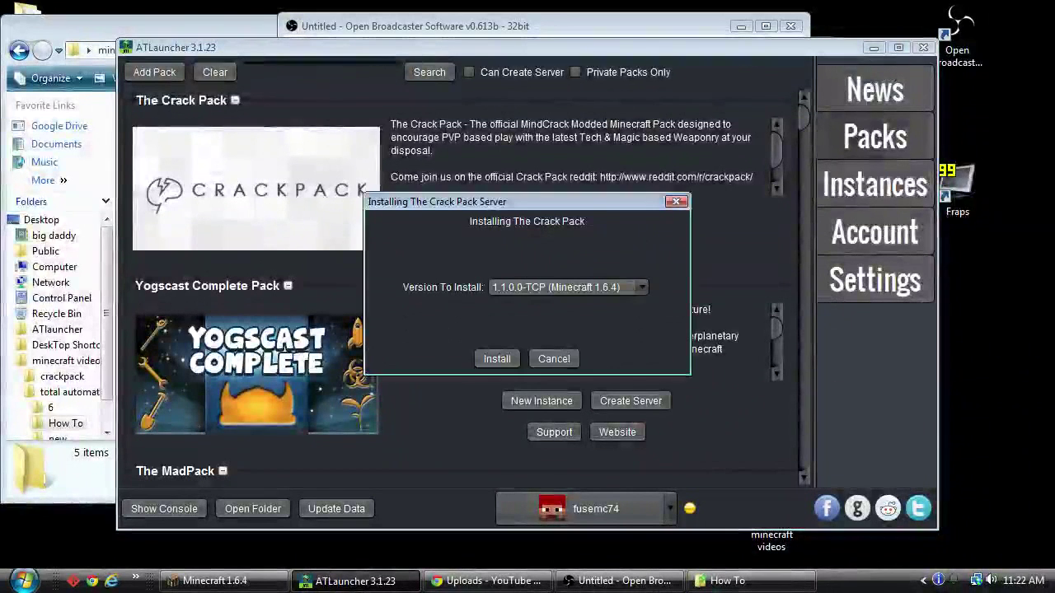
{"action": "left_click", "coordinate": [569, 287]}
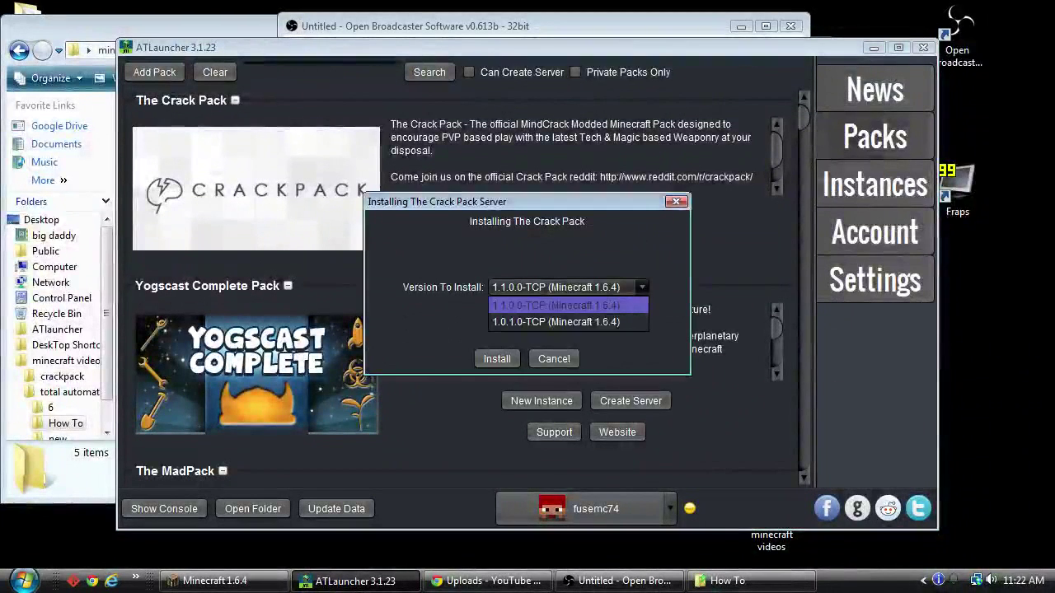
{"action": "left_click", "coordinate": [555, 305]}
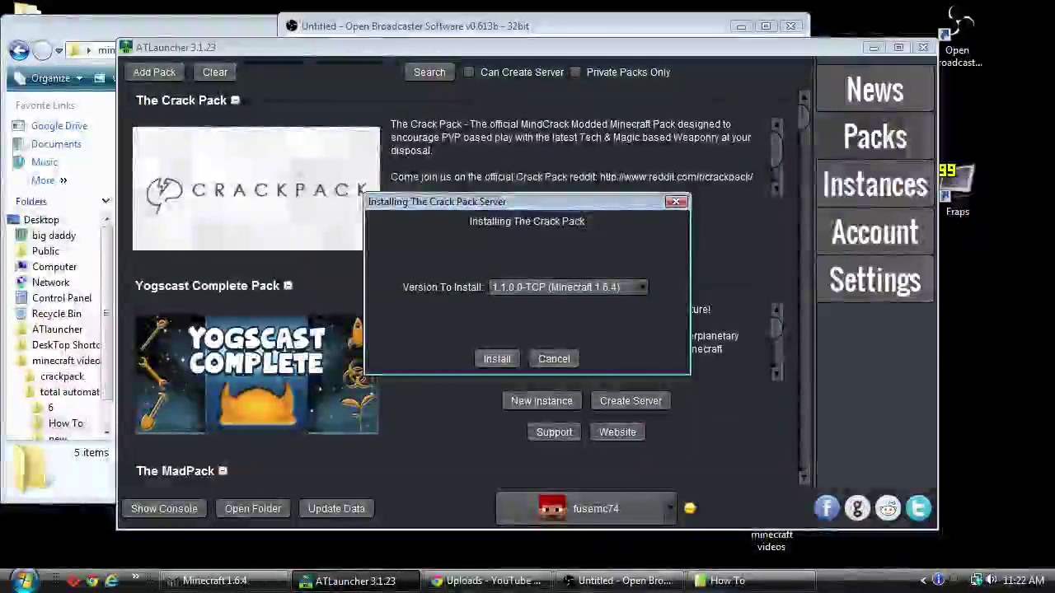
{"action": "key", "text": "Return"}
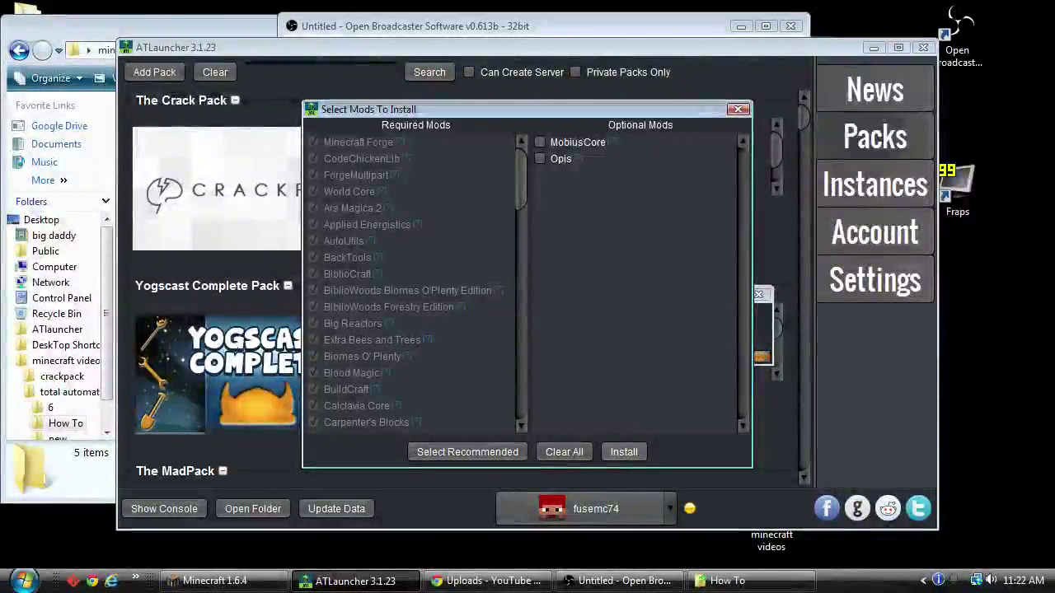
Accept the recommended mod selection, leaving MobiusCore and Opis unchecked, and install the server
{"action": "key", "text": "Return"}
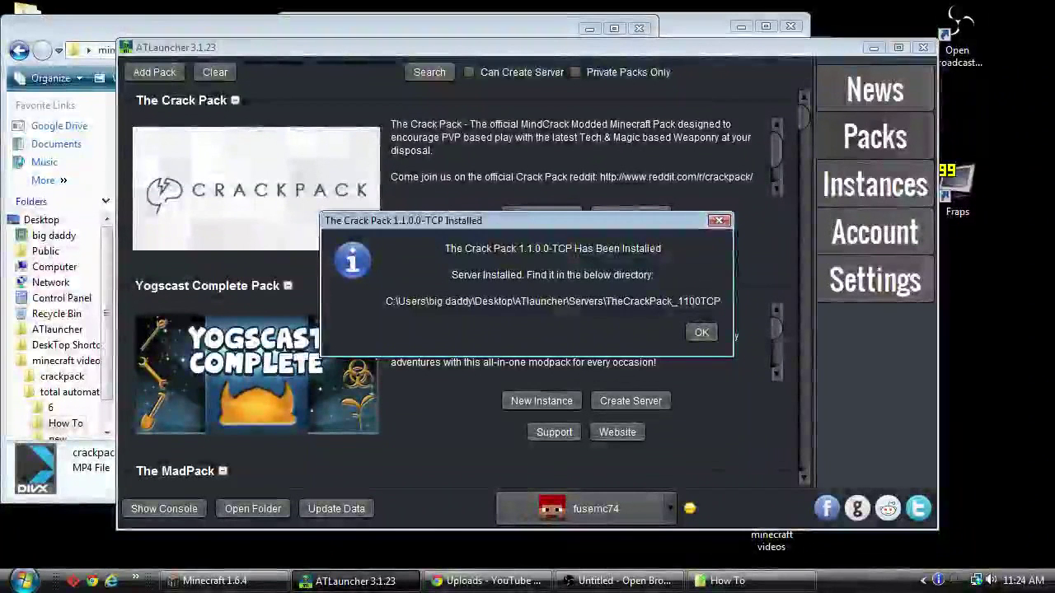
Dismiss the install-complete message and browse to ATLauncher > Servers > TheCrackPack_1100TCP
{"action": "key", "text": "Return"}
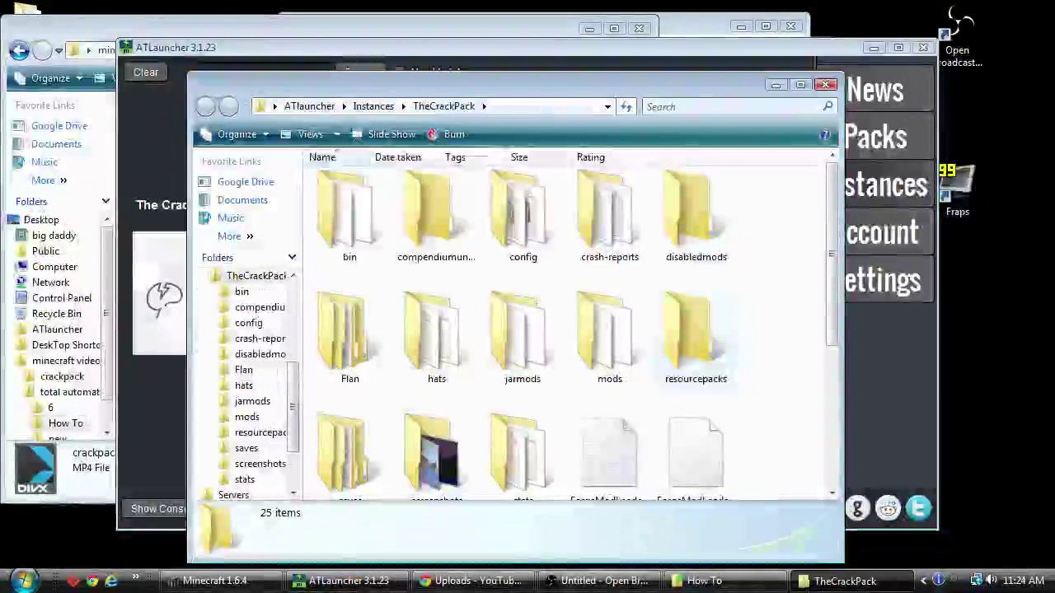
{"action": "left_click", "coordinate": [310, 105]}
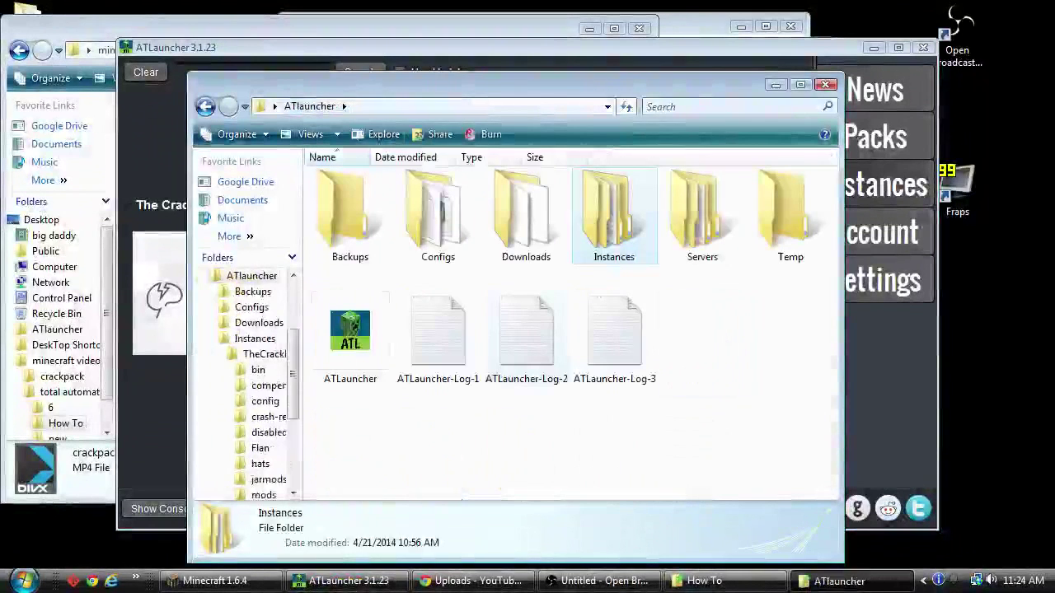
{"action": "double_click", "coordinate": [702, 212]}
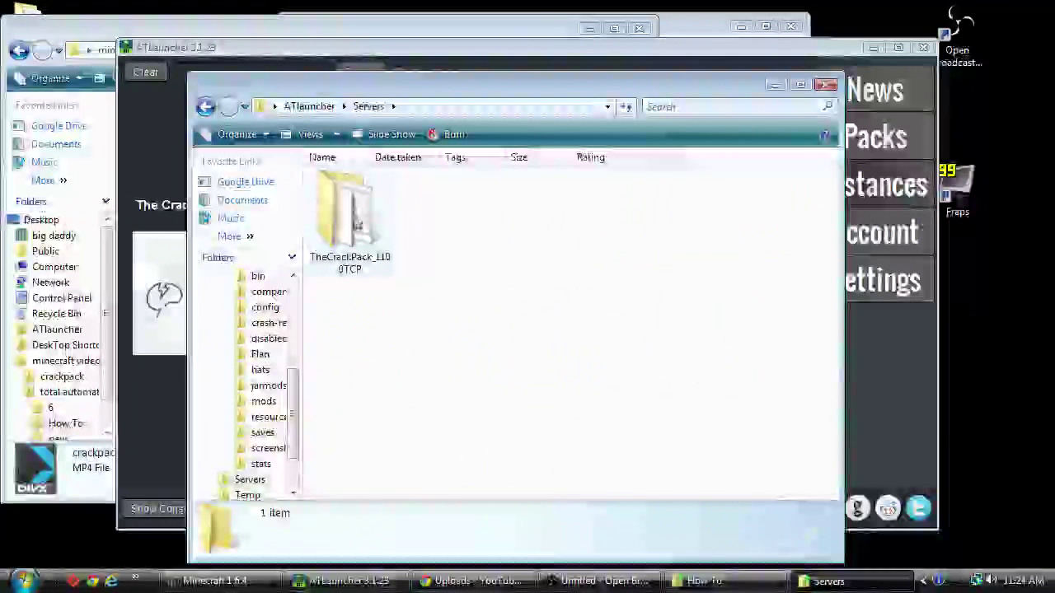
{"action": "double_click", "coordinate": [350, 213]}
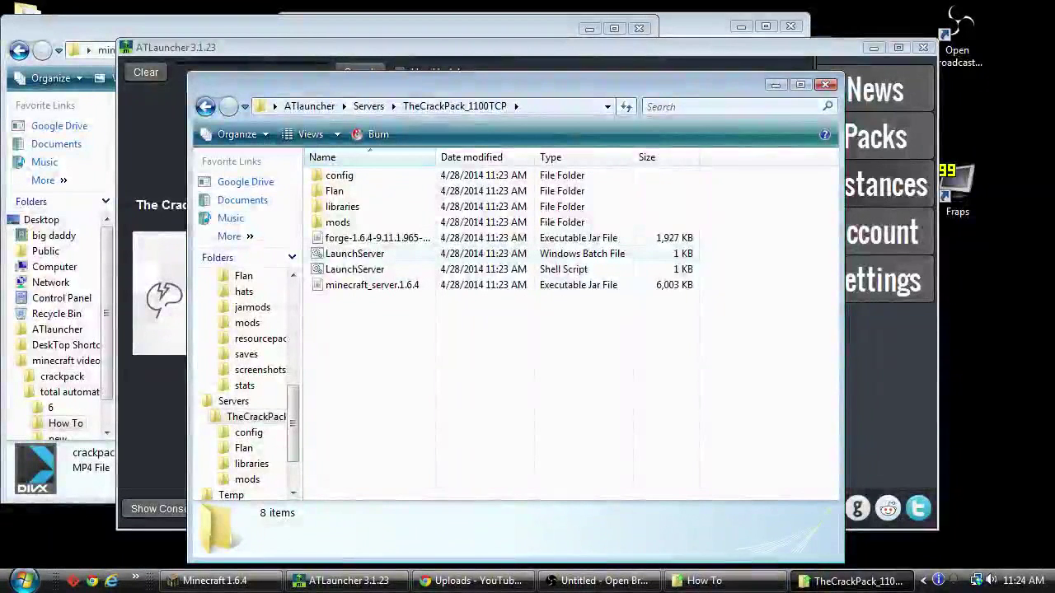
Run the LaunchServer batch file once to generate the world, server.properties, ops and white-list files
{"action": "left_click", "coordinate": [355, 253]}
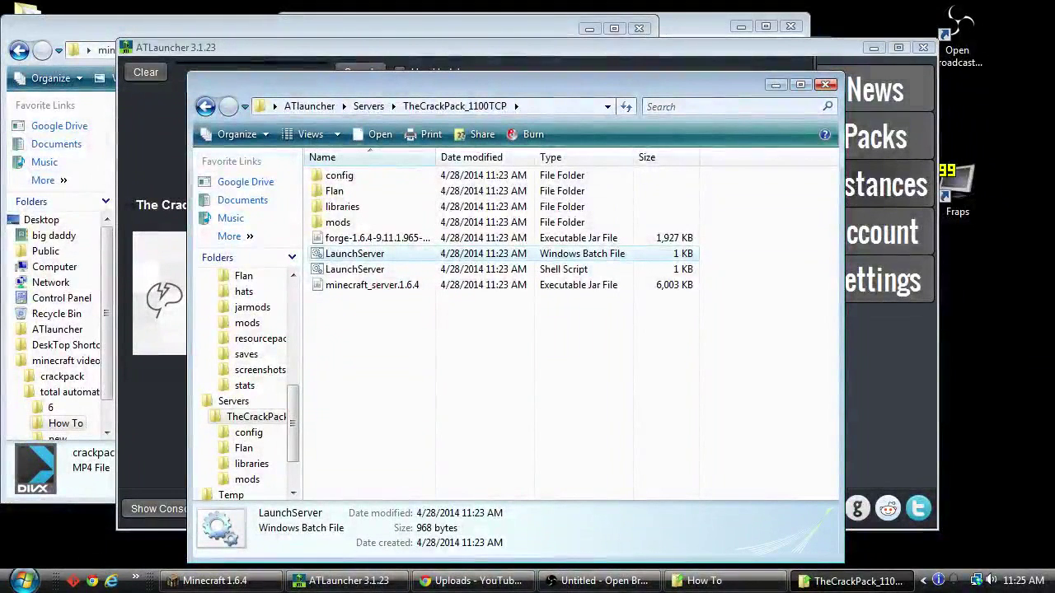
{"action": "key", "text": "alt+F4"}
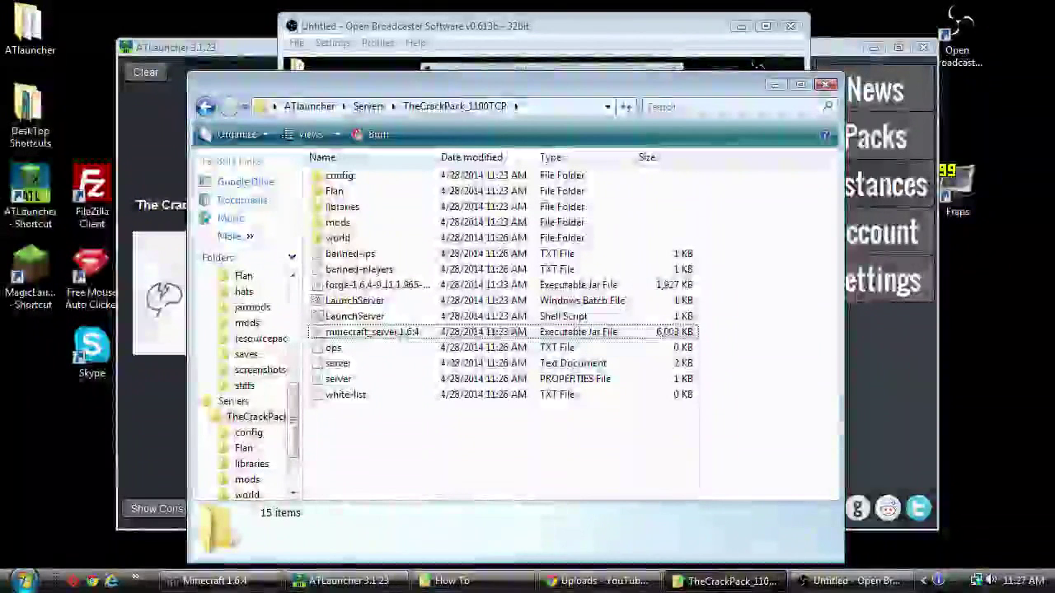
Launch the minecraft_server.1.6.4 jar to open the Minecraft server window
{"action": "left_click", "coordinate": [372, 331]}
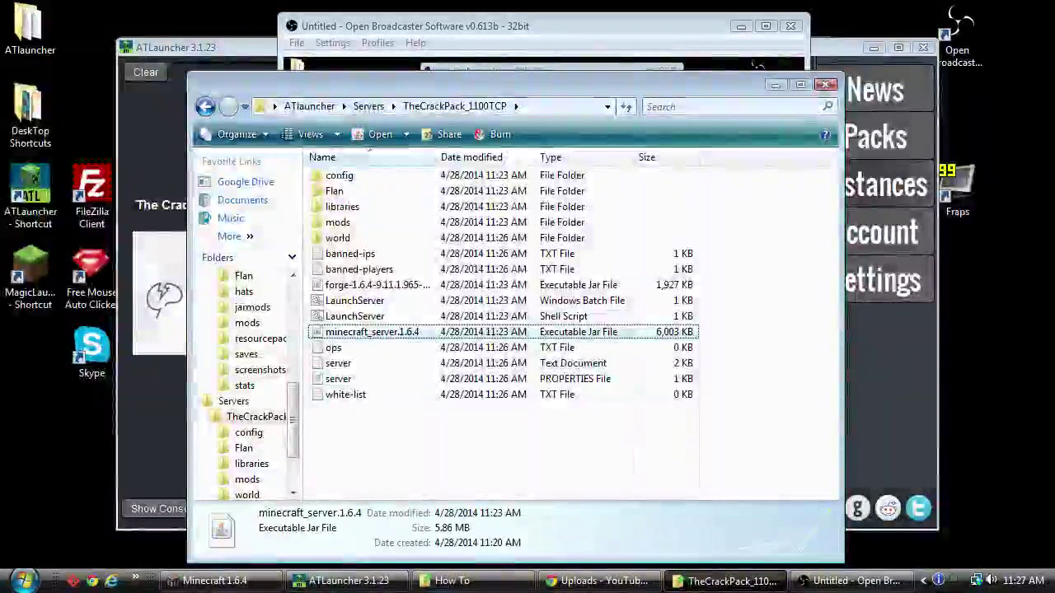
{"action": "key", "text": "Return"}
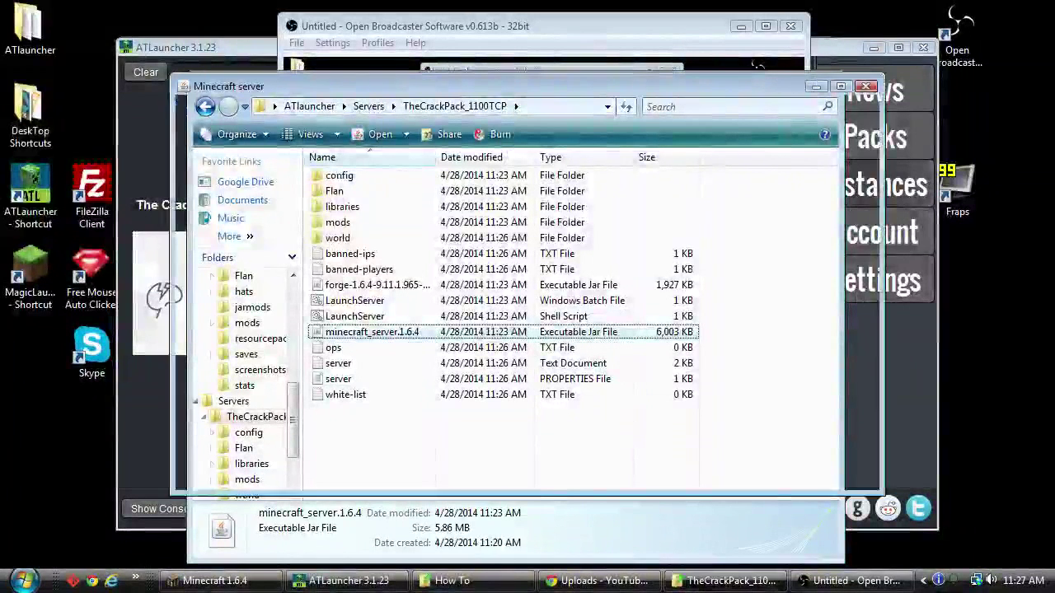